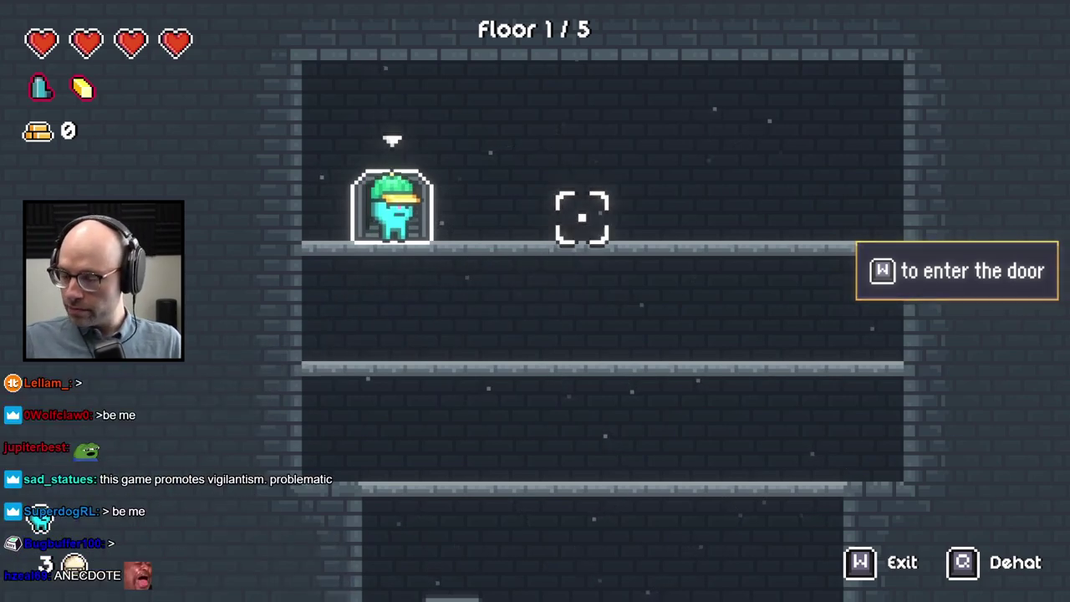
Step: Step out of the Floor 1/5 doorway, return, then start entering the door
{"action": "key", "text": "d"}
{"action": "key", "text": "a"}
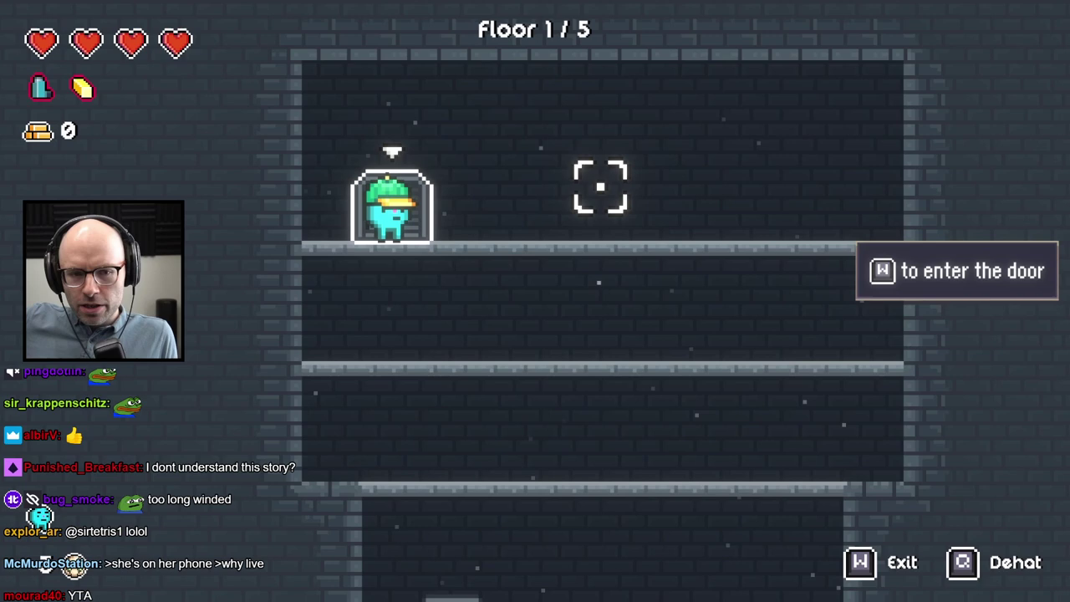
{"action": "key", "text": "w"}
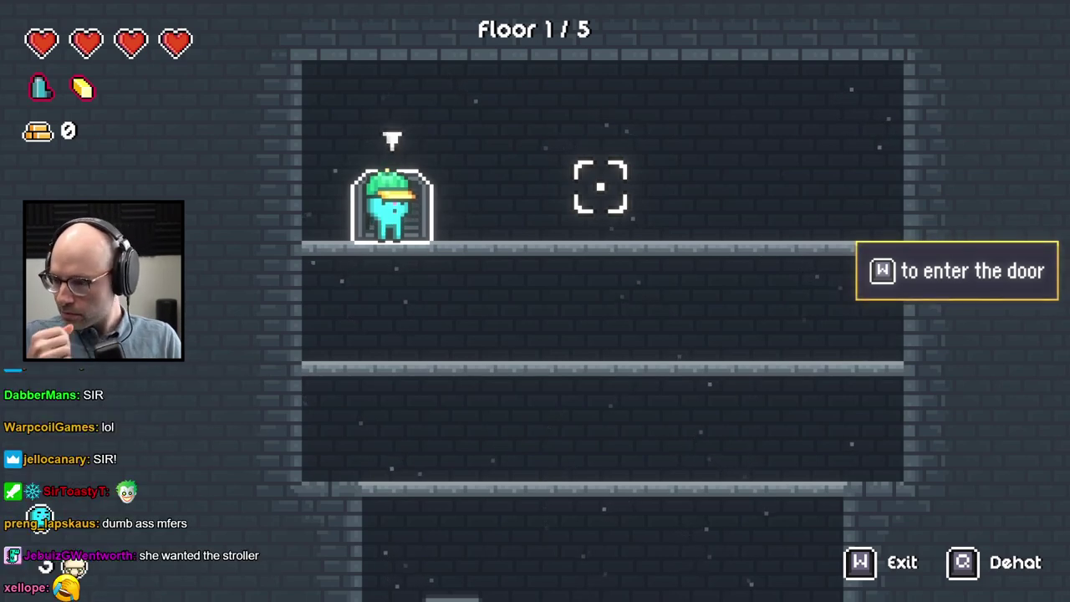
Step: Go through the Floor 1/5 door to reach Floor 2/5
{"action": "key", "text": "w"}
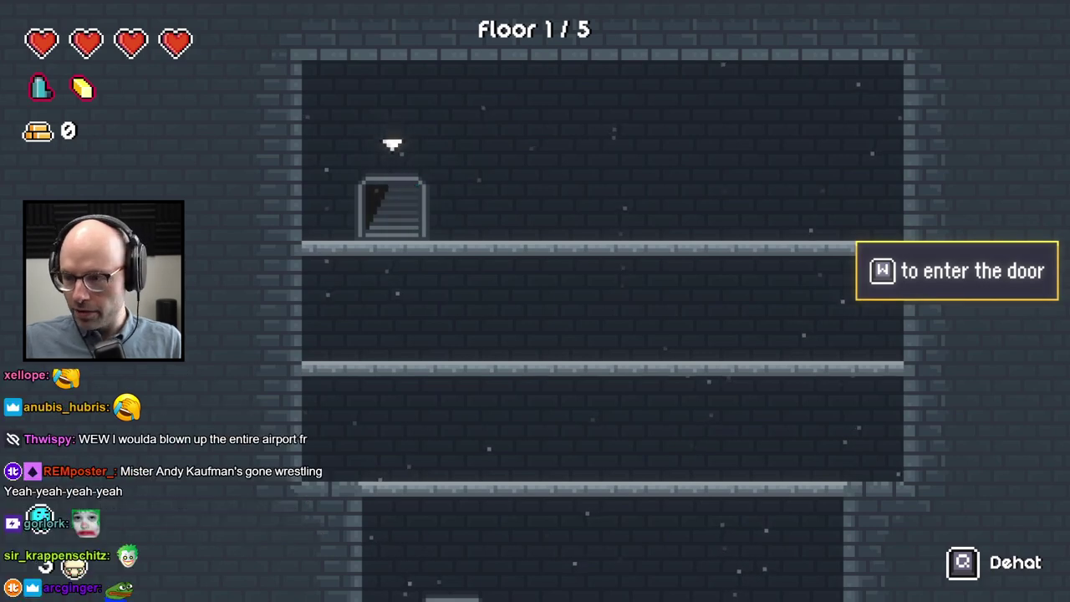